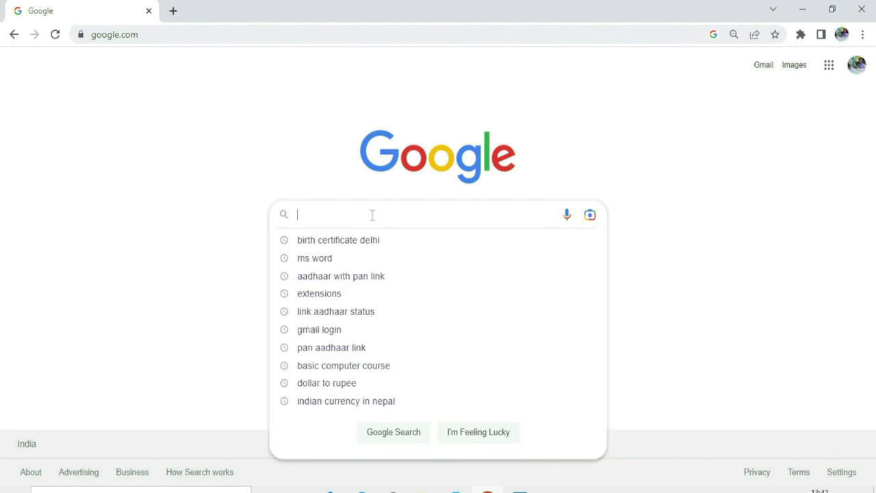
Step: Search Google for 'pan aadhaar link' and open the incometax.gov.in Link Aadhaar User Manual page
{"action": "type", "text": "PAN"}
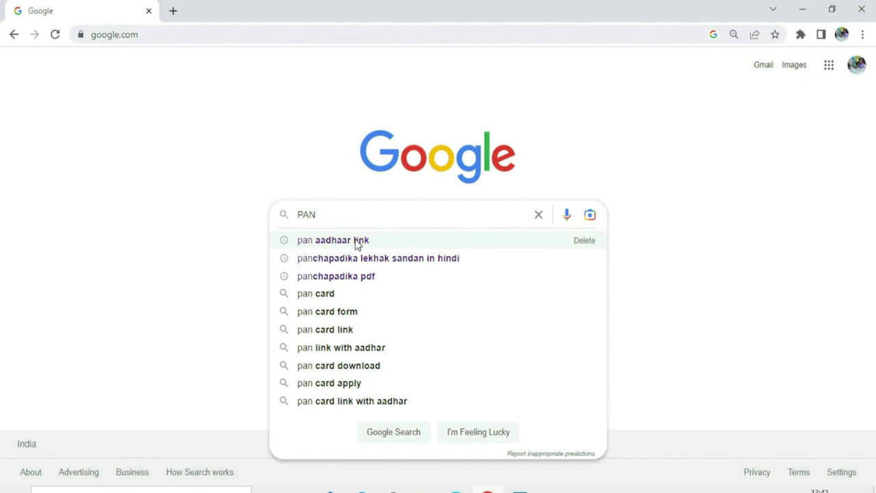
{"action": "left_click", "coordinate": [357, 245]}
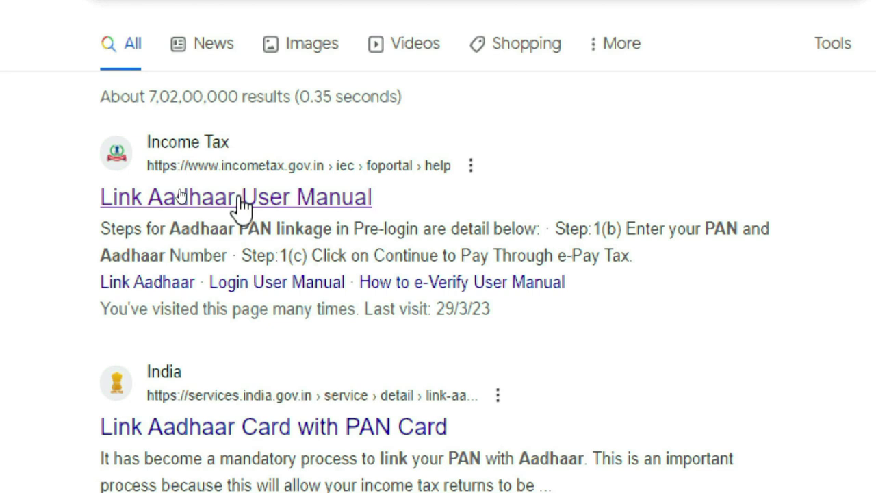
{"action": "left_click", "coordinate": [279, 205]}
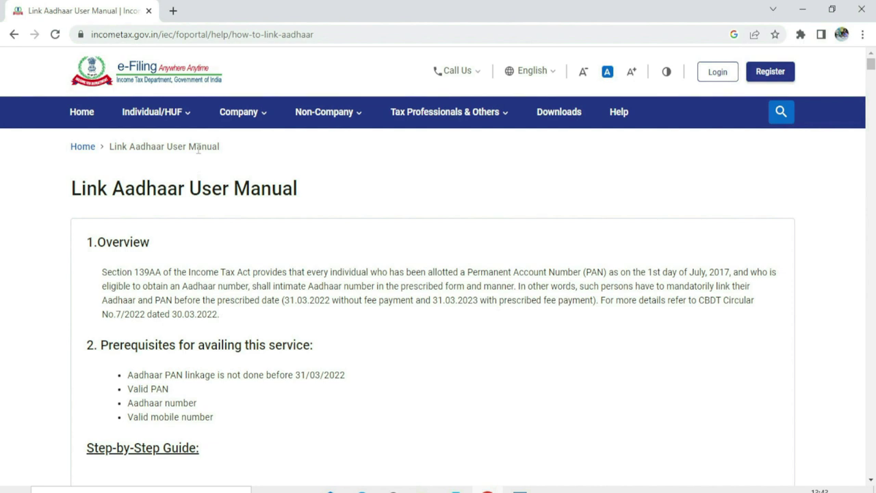
Step: From the e-Filing home page's Link Aadhaar Status, check a PAN and Aadhaar pair, which shows already linked
{"action": "left_click", "coordinate": [77, 118]}
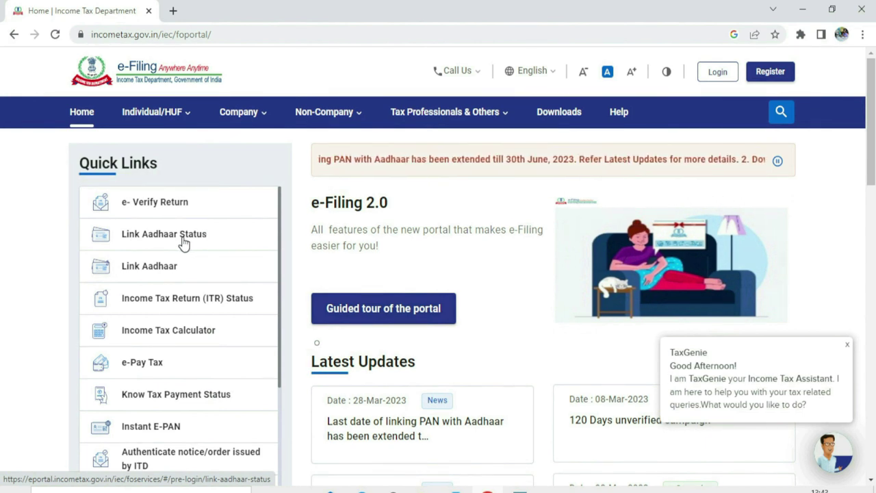
{"action": "left_click", "coordinate": [184, 238]}
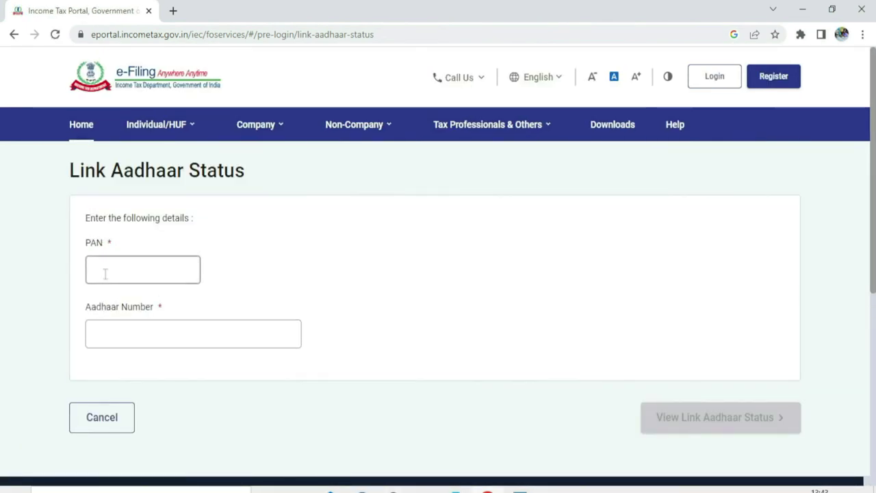
{"action": "left_click", "coordinate": [115, 273]}
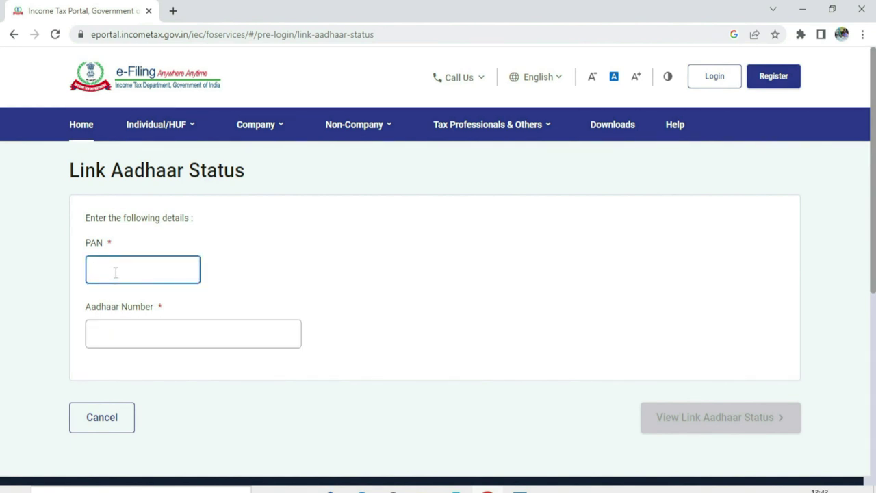
{"action": "key", "text": "ctrl+v"}
{"action": "left_click", "coordinate": [105, 329]}
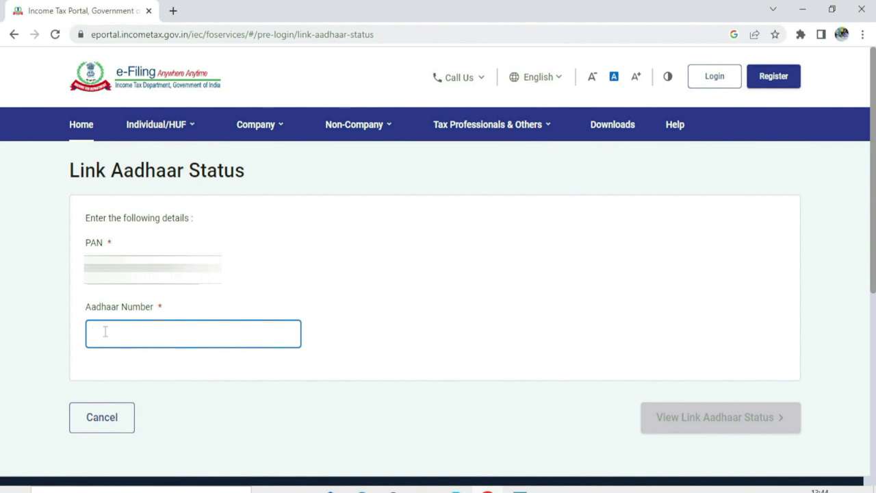
{"action": "key", "text": "ctrl+v"}
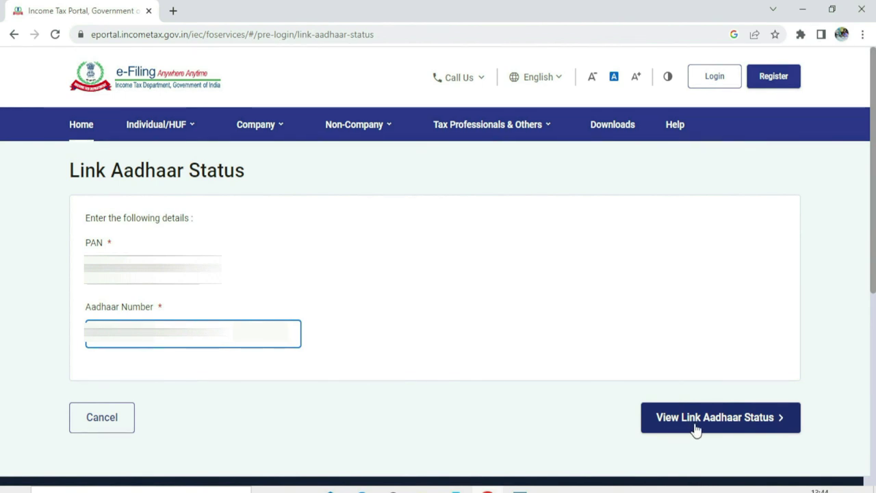
{"action": "left_click", "coordinate": [734, 420]}
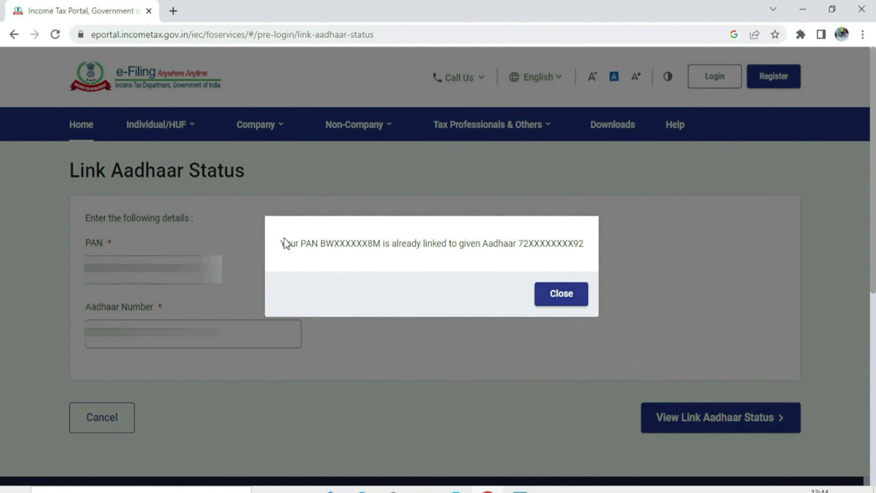
Step: Dismiss the already-linked message and check a second PAN with its Aadhaar, which shows not linked
{"action": "left_click", "coordinate": [560, 294]}
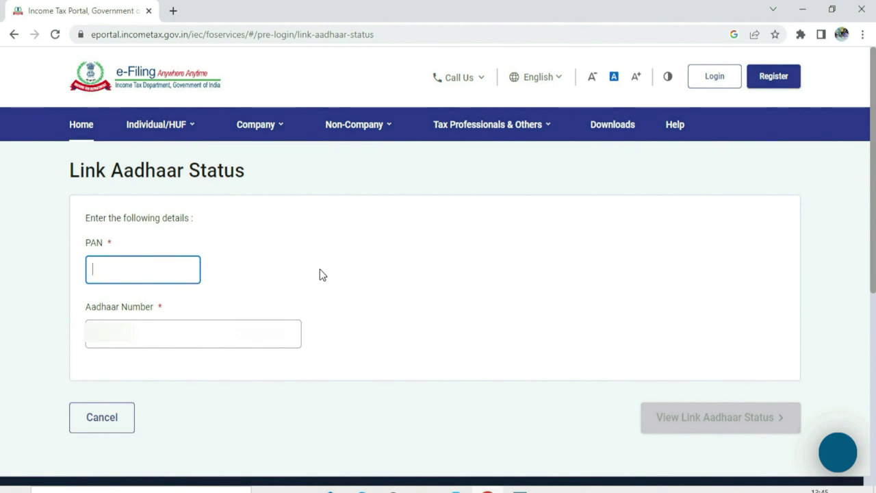
{"action": "left_click", "coordinate": [168, 338]}
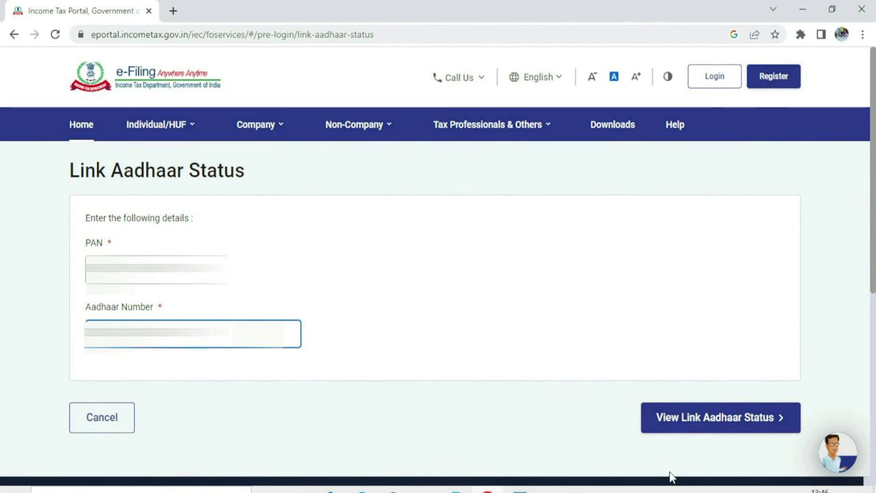
{"action": "left_click", "coordinate": [678, 423]}
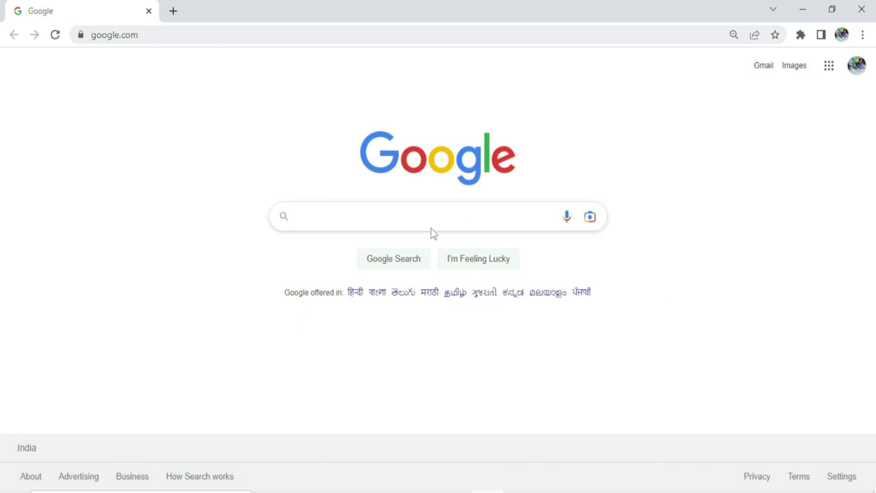
Step: Rerun the 'aadhaar with pan link' search, open the Link Aadhaar User Manual, then the e-Filing home page
{"action": "left_click", "coordinate": [349, 219]}
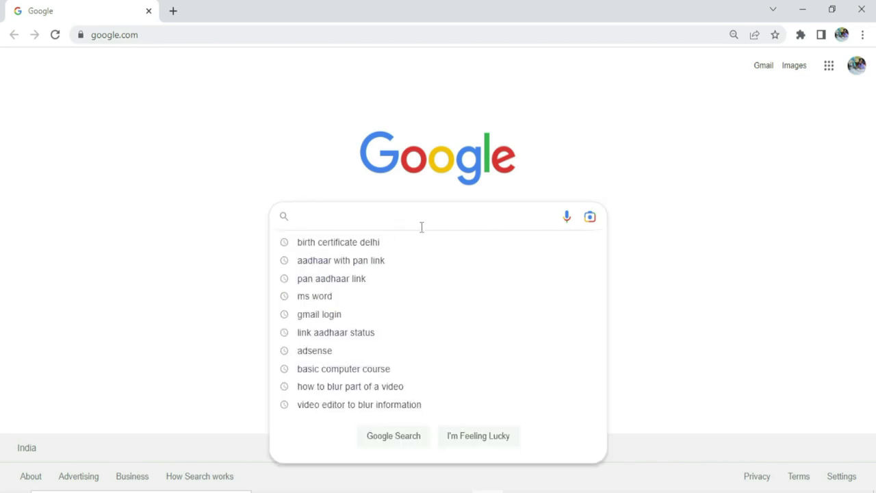
{"action": "left_click", "coordinate": [382, 266]}
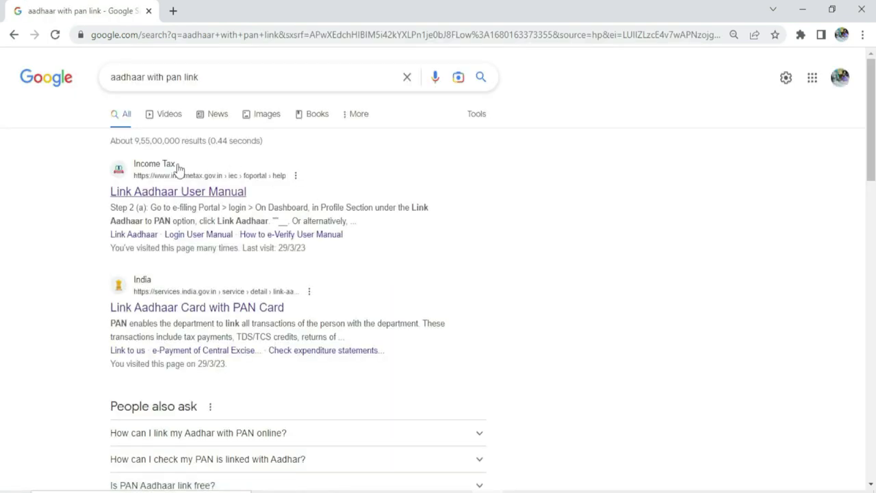
{"action": "left_click", "coordinate": [221, 192]}
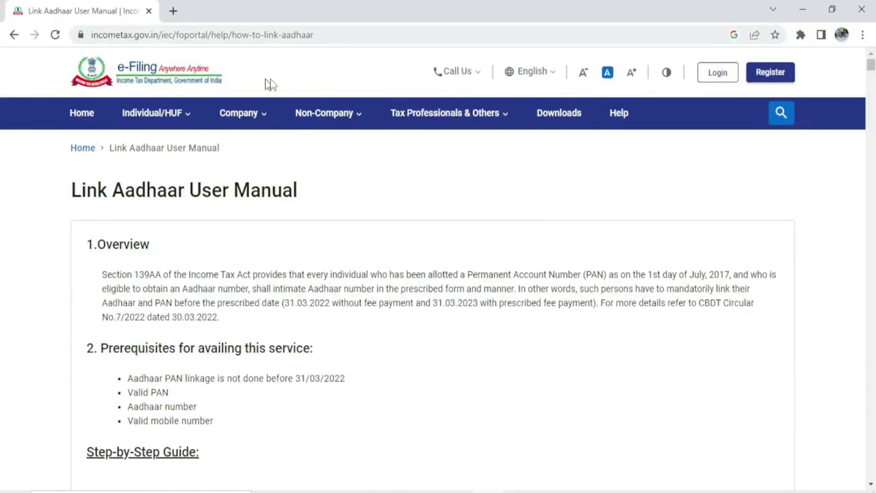
{"action": "left_click", "coordinate": [81, 114]}
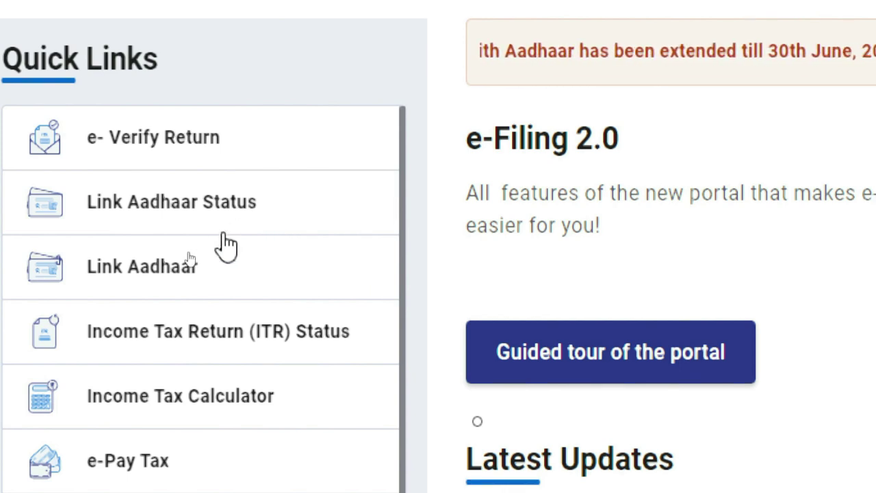
Step: Validate the PAN and Aadhaar in the Link Aadhaar service, which returns 'Payment Details not found for this PAN'
{"action": "left_click", "coordinate": [127, 269]}
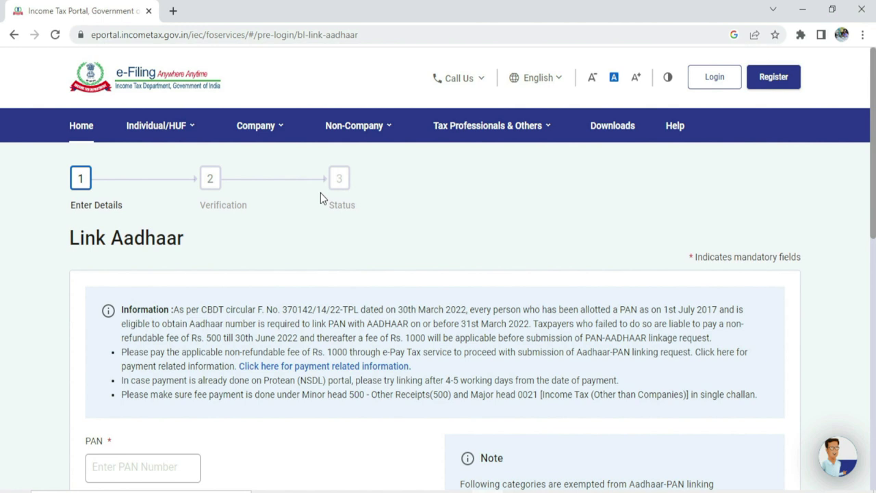
{"action": "scroll", "coordinate": [322, 308], "scroll_direction": "down", "scroll_amount": 3}
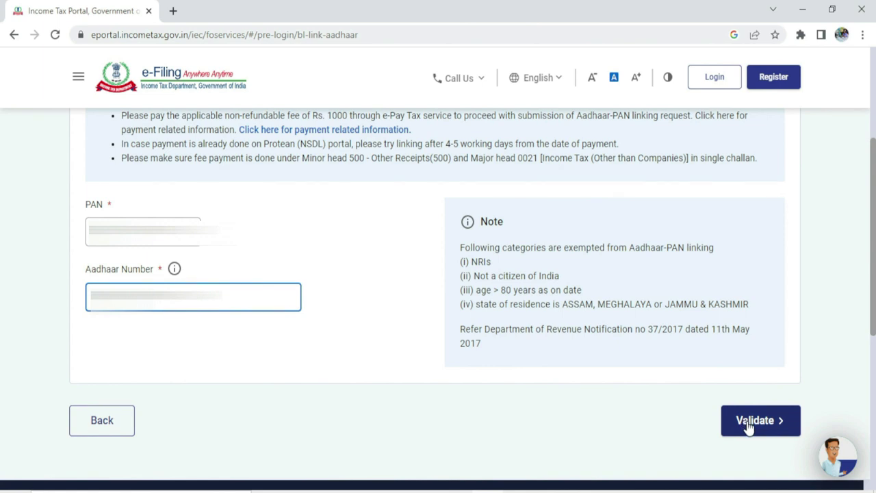
{"action": "left_click", "coordinate": [751, 423]}
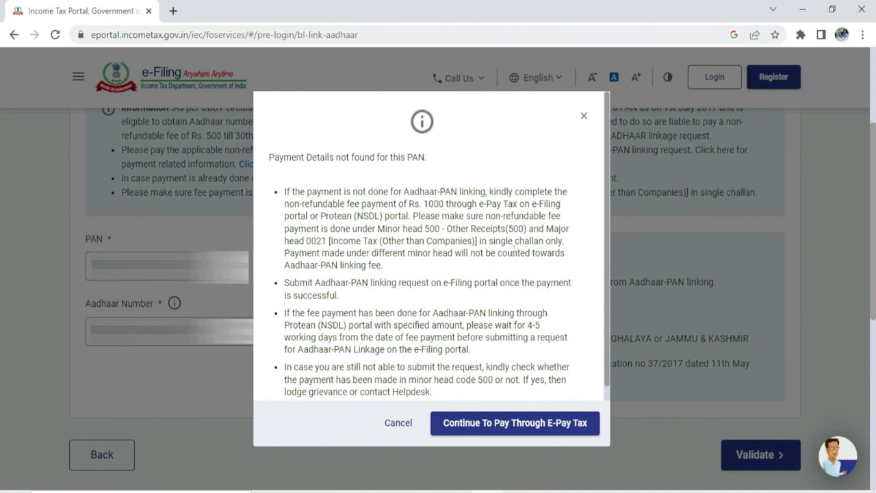
{"action": "scroll", "coordinate": [487, 280], "scroll_direction": "down", "scroll_amount": 1}
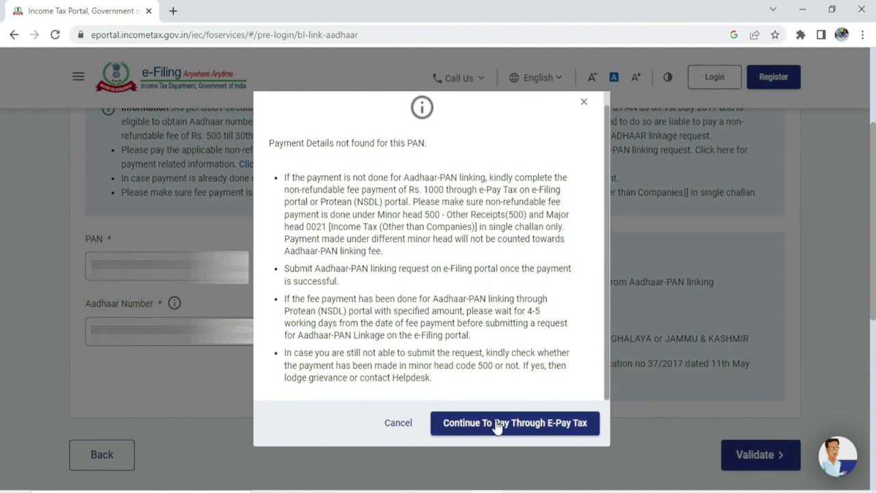
Step: Start the e-Pay Tax payment with the PAN, its confirmation and a mobile number, requesting the OTP
{"action": "left_click", "coordinate": [540, 428]}
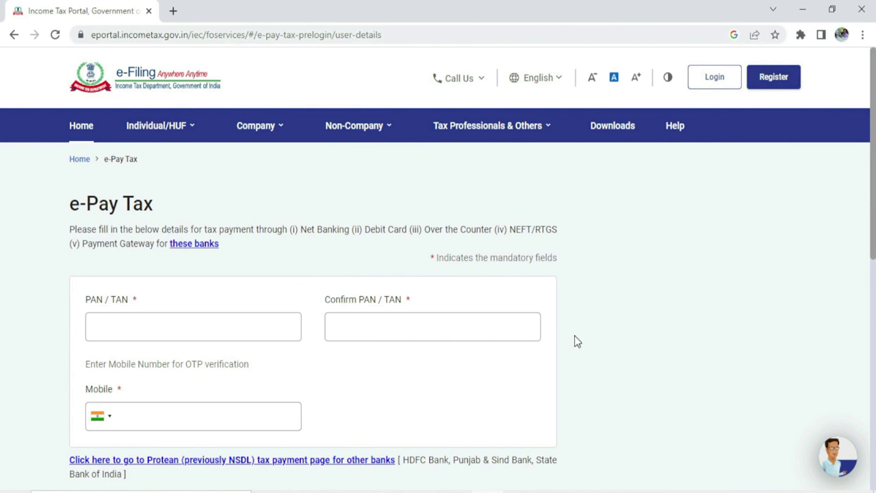
{"action": "left_click", "coordinate": [137, 326]}
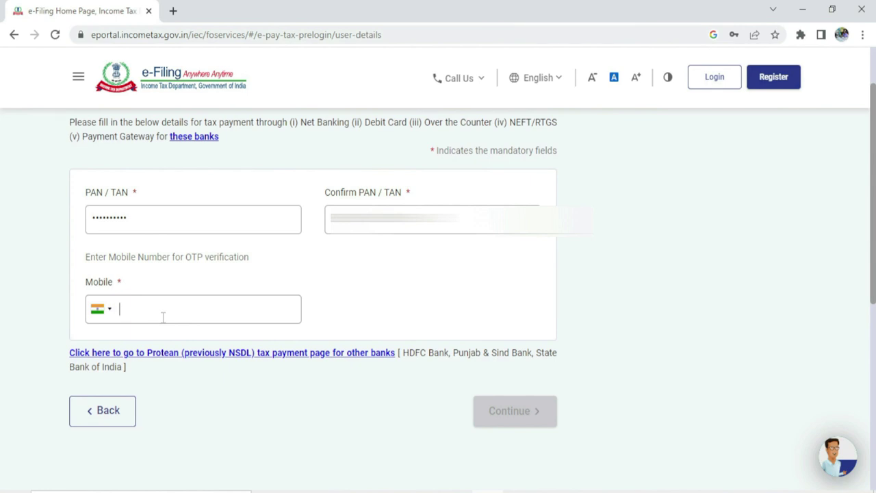
{"action": "type", "text": "9999999999"}
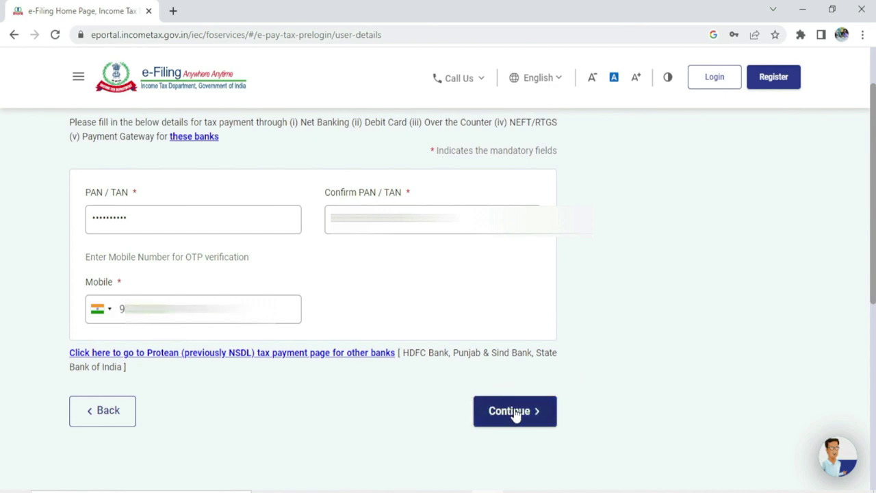
{"action": "left_click", "coordinate": [515, 411]}
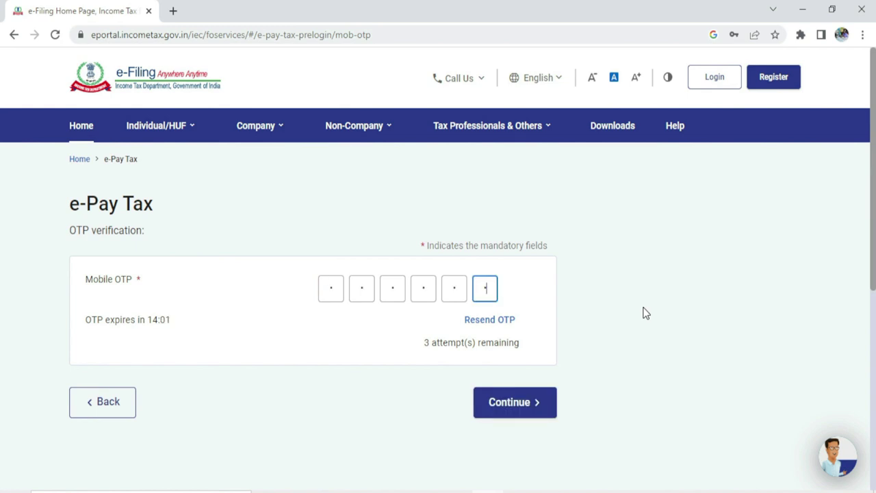
Step: Verify the mobile OTP and continue to the new payment categories
{"action": "left_click", "coordinate": [510, 406]}
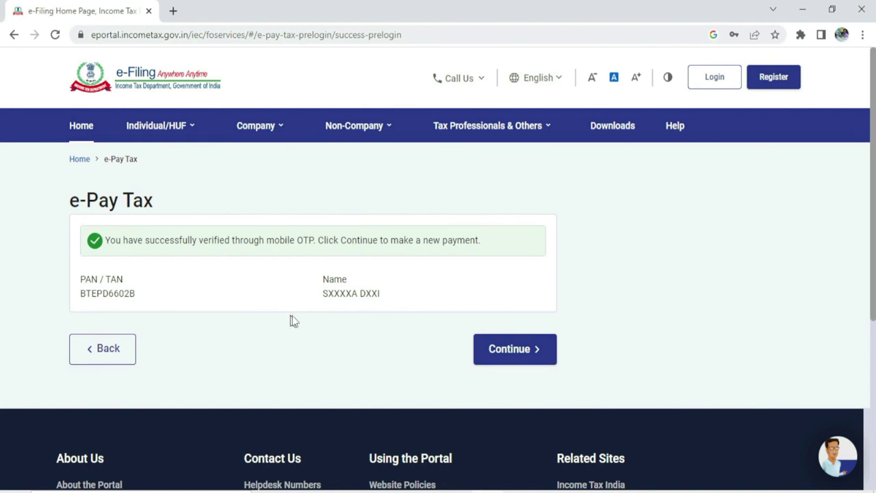
{"action": "left_click", "coordinate": [495, 353]}
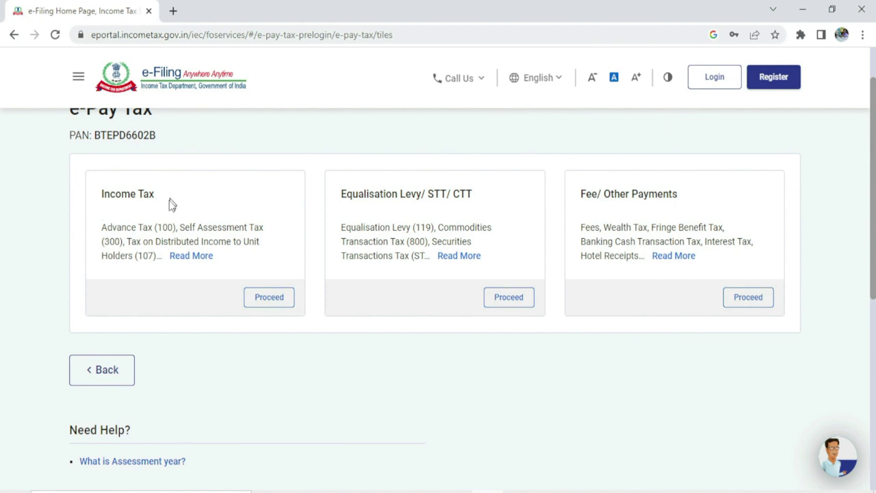
Step: Start an Income Tax payment for assessment year 2023-24 with type Other Receipts (500)
{"action": "left_click", "coordinate": [269, 299]}
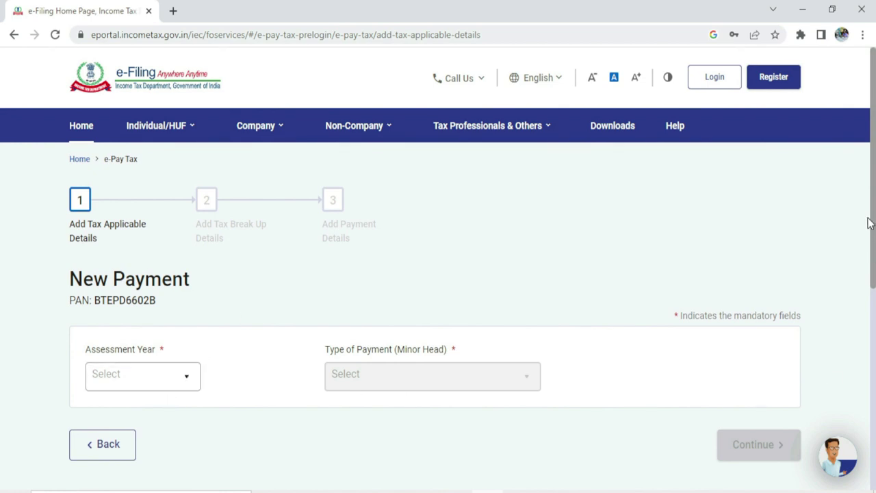
{"action": "scroll", "coordinate": [856, 240], "scroll_direction": "down", "scroll_amount": 1}
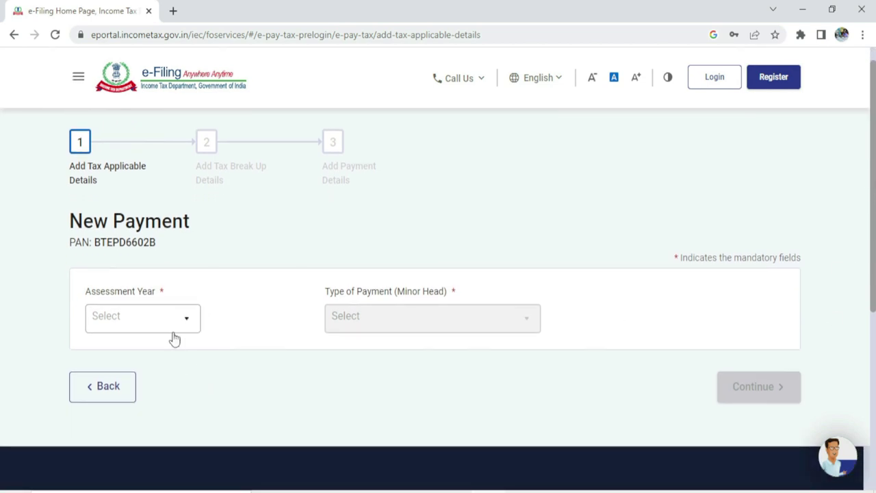
{"action": "left_click", "coordinate": [165, 319]}
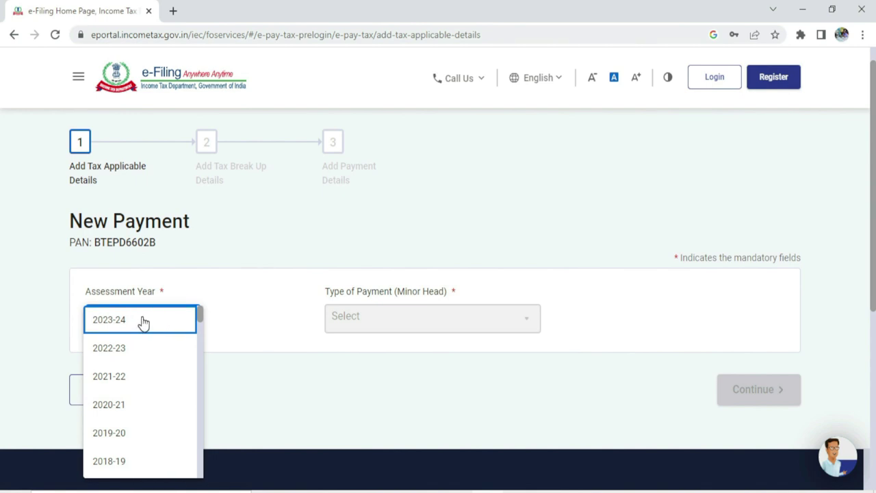
{"action": "left_click", "coordinate": [142, 320]}
{"action": "scroll", "coordinate": [873, 260], "scroll_direction": "down", "scroll_amount": 1}
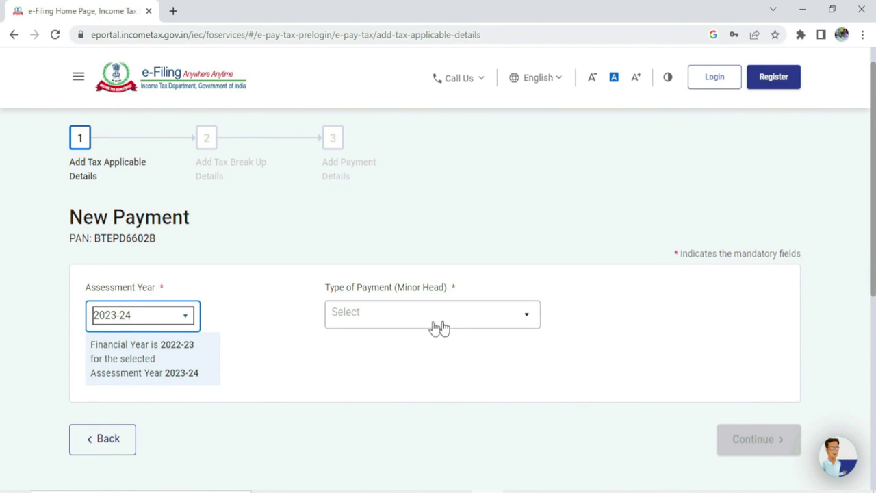
{"action": "left_click", "coordinate": [387, 312]}
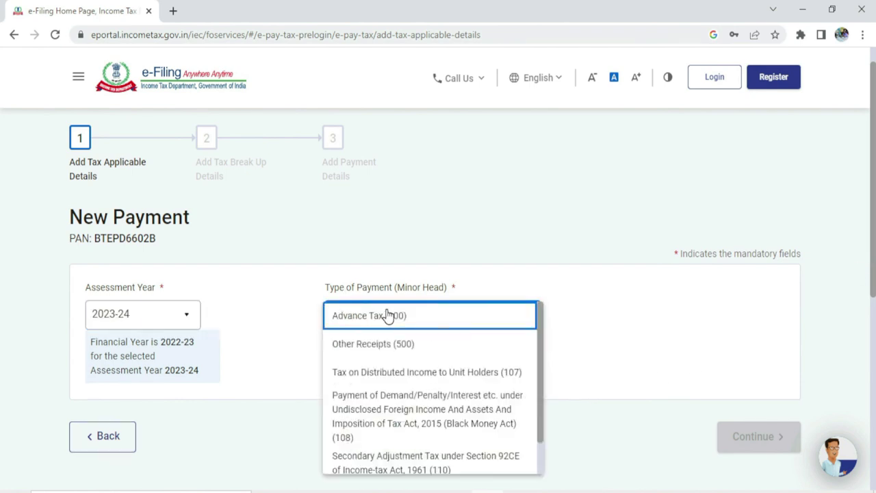
{"action": "left_click", "coordinate": [429, 345]}
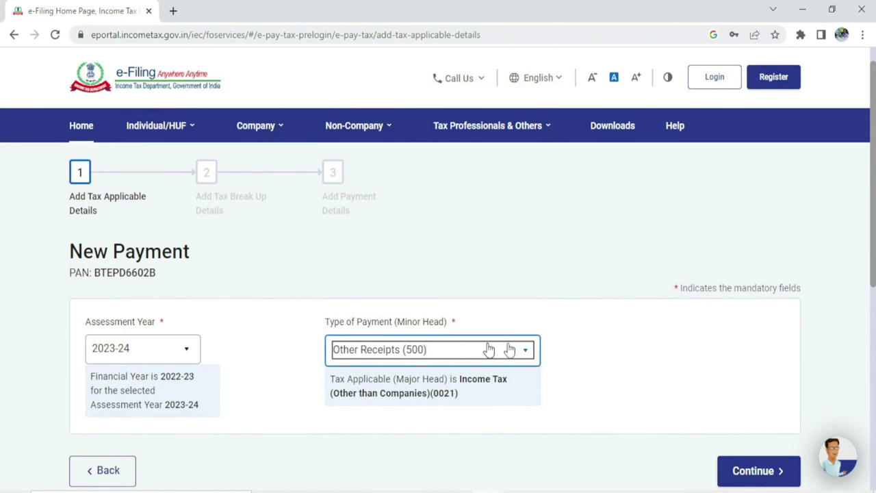
{"action": "left_click_drag", "start_coordinate": [872, 225], "coordinate": [873, 229]}
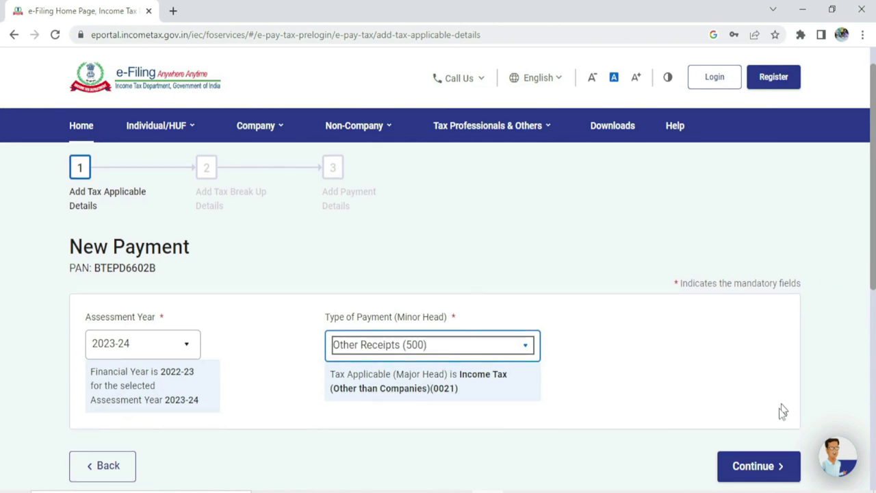
{"action": "left_click", "coordinate": [753, 467]}
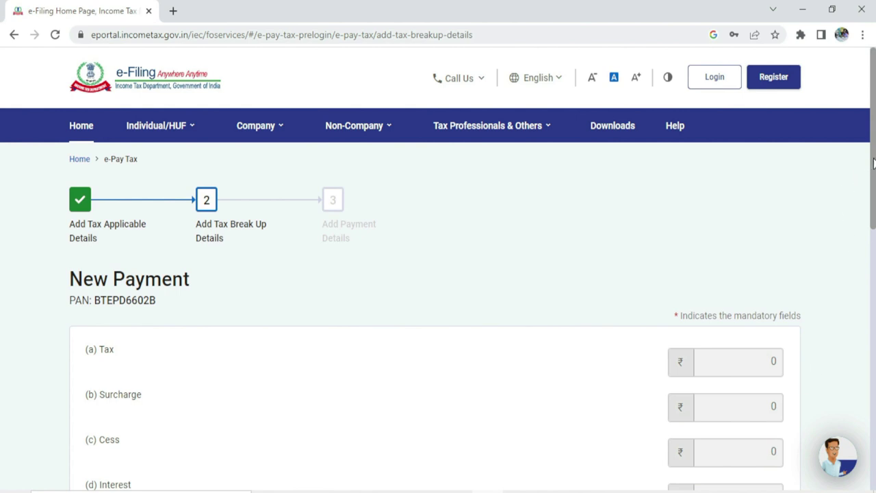
Step: Accept the ₹1,000 Others break-up and pay via the Kotak Mahindra Bank payment gateway
{"action": "left_click_drag", "start_coordinate": [872, 162], "coordinate": [873, 301]}
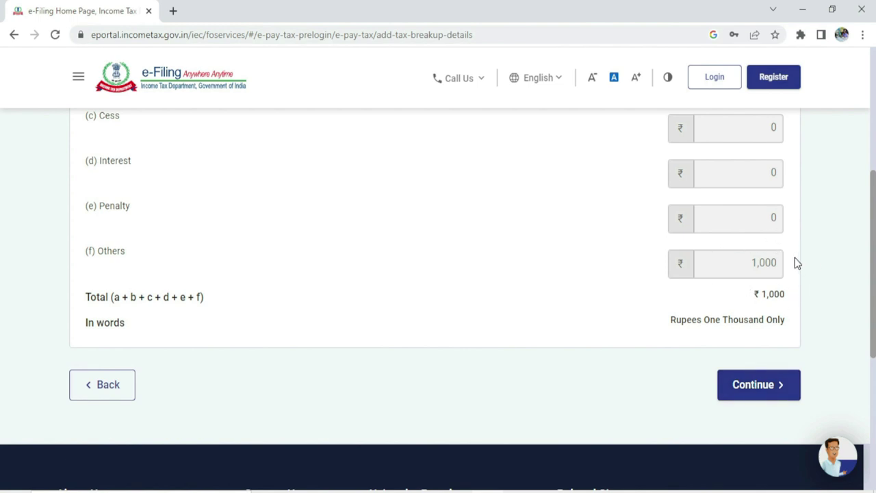
{"action": "left_click", "coordinate": [755, 386]}
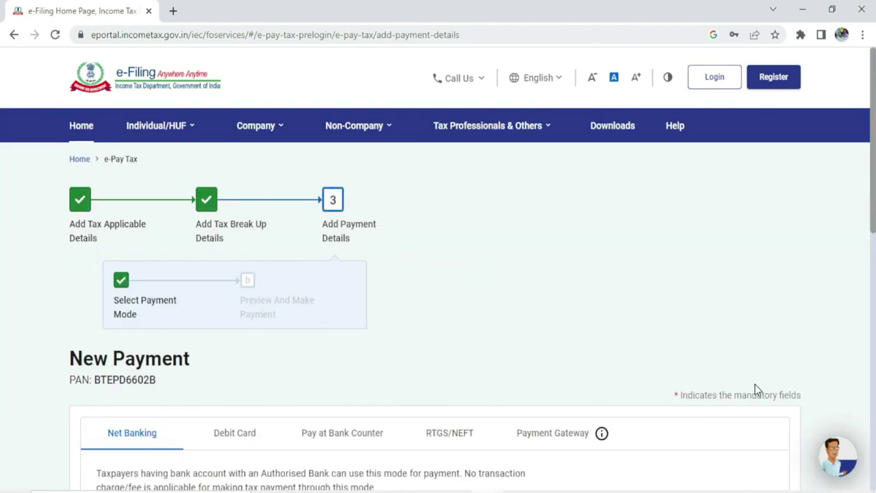
{"action": "left_click_drag", "start_coordinate": [869, 215], "coordinate": [874, 310]}
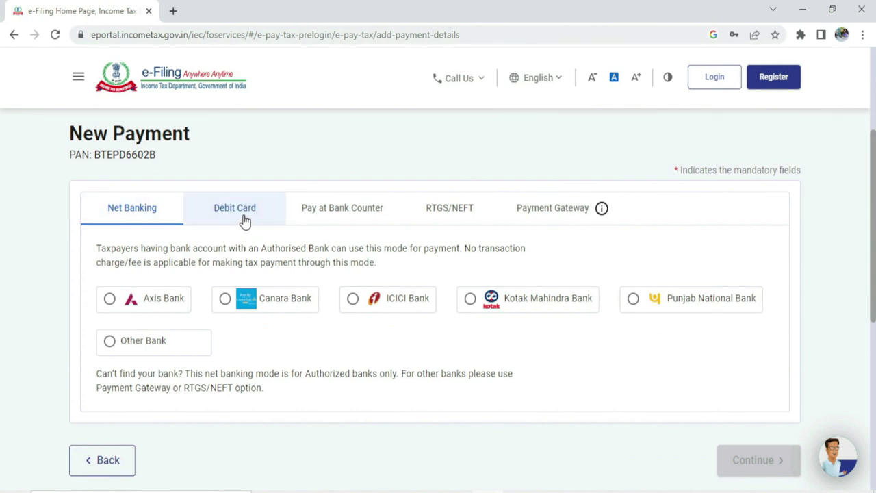
{"action": "left_click", "coordinate": [244, 218]}
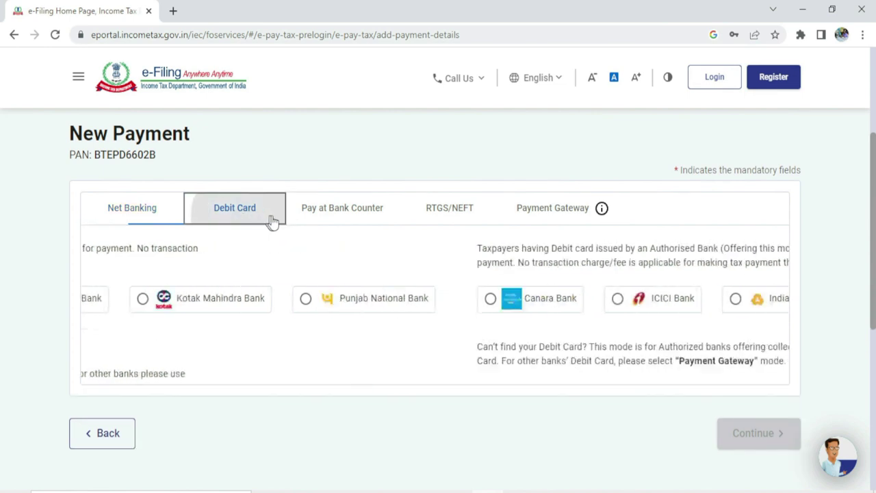
{"action": "left_click", "coordinate": [345, 214]}
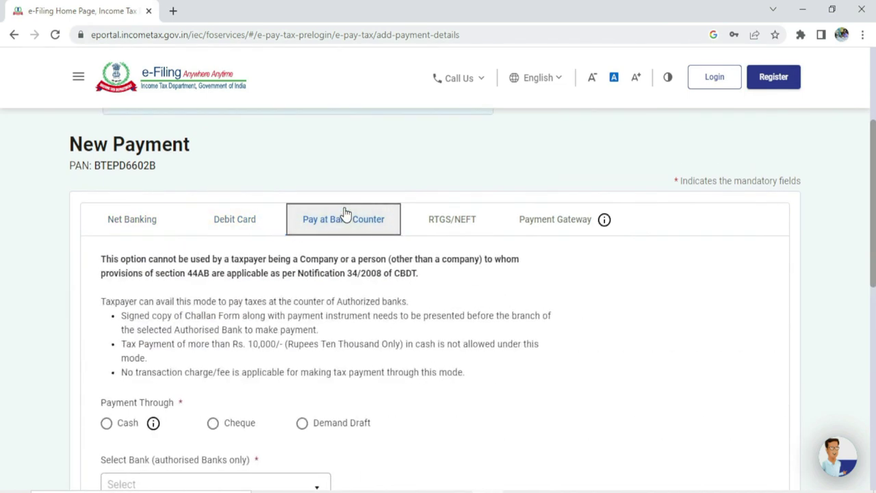
{"action": "left_click", "coordinate": [442, 217]}
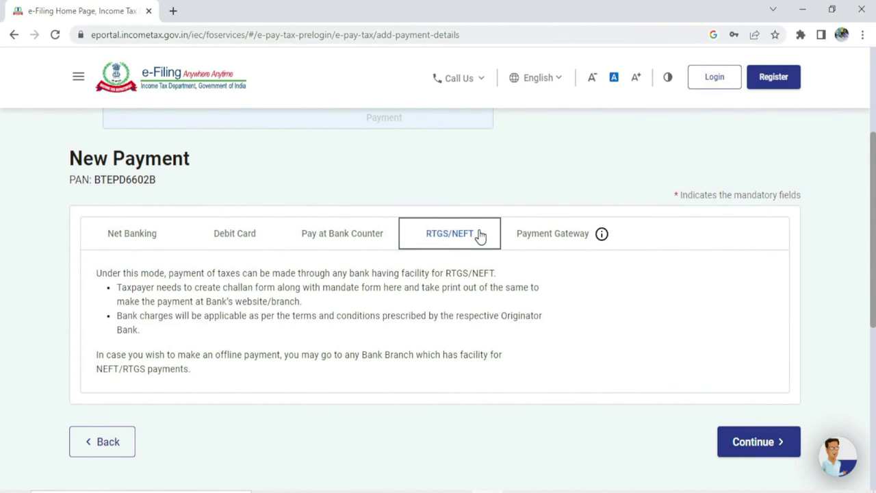
{"action": "left_click", "coordinate": [554, 235]}
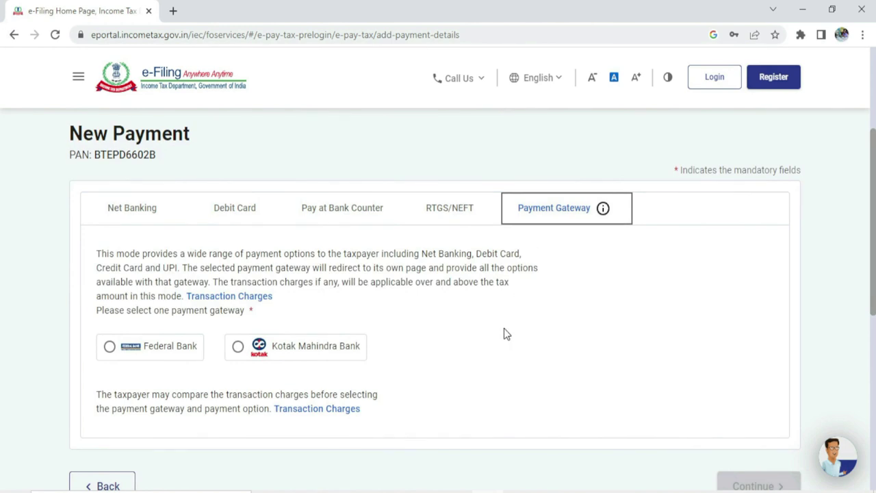
{"action": "left_click_drag", "start_coordinate": [874, 218], "coordinate": [873, 234]}
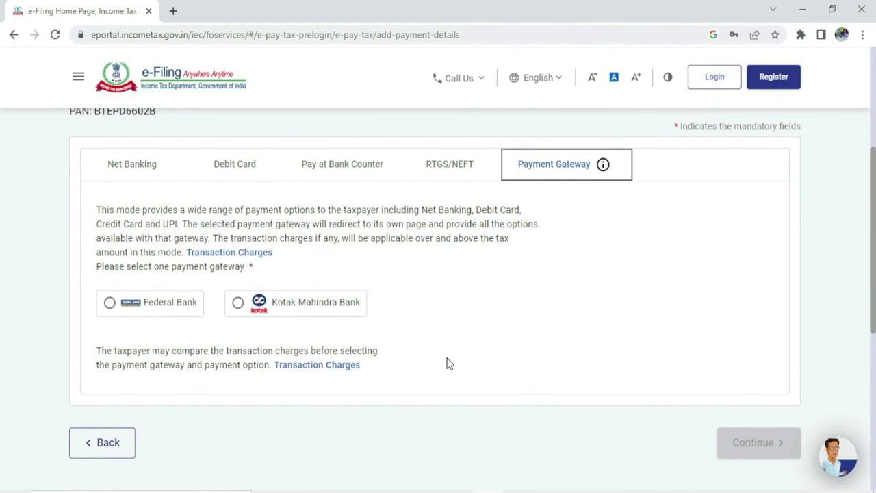
{"action": "left_click", "coordinate": [238, 304]}
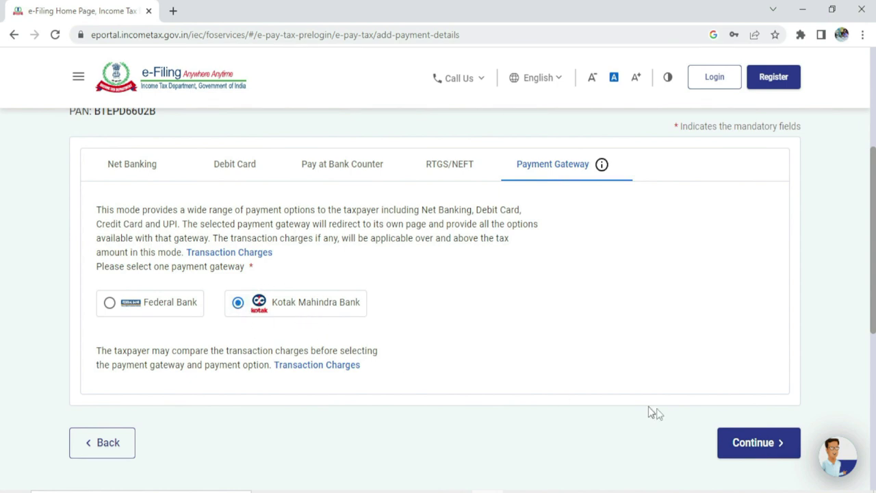
{"action": "left_click", "coordinate": [746, 444]}
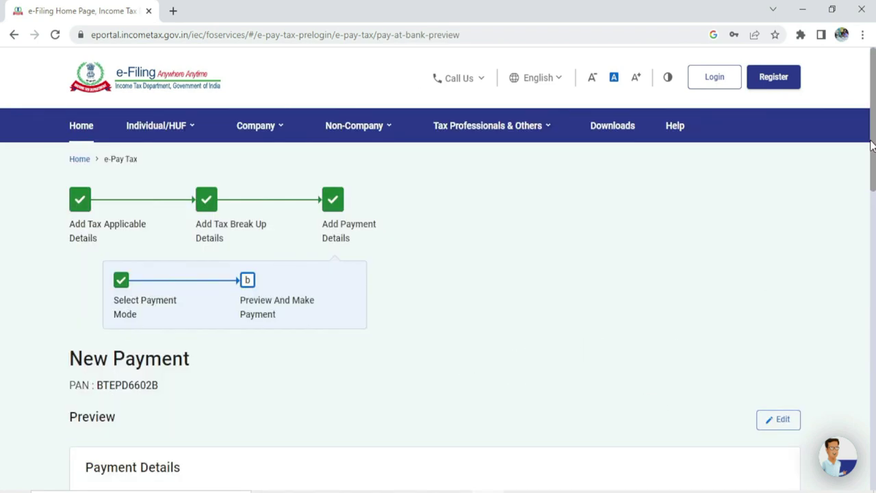
Step: Pay the ₹1,000 challan, agree to the terms, and submit it to the Kotak Mahindra Bank gateway
{"action": "scroll", "coordinate": [438, 301], "scroll_direction": "down", "scroll_amount": 7}
{"action": "scroll", "coordinate": [439, 301], "scroll_direction": "down", "scroll_amount": 1}
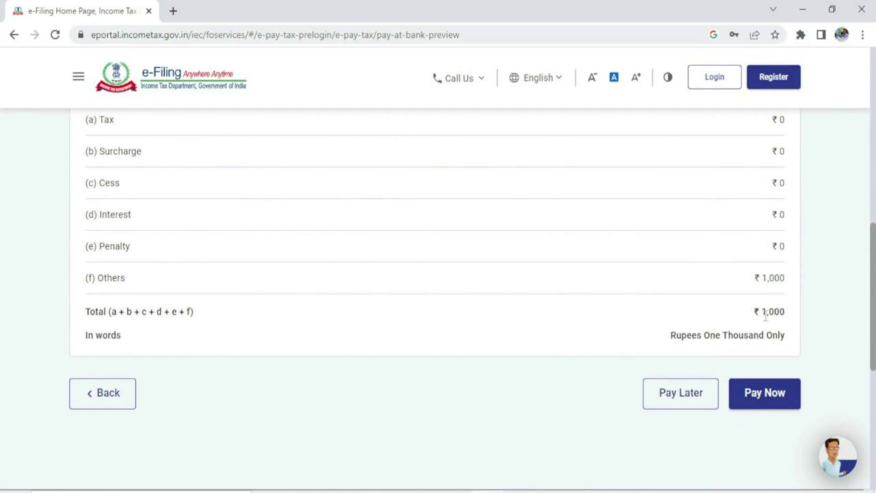
{"action": "left_click", "coordinate": [765, 401]}
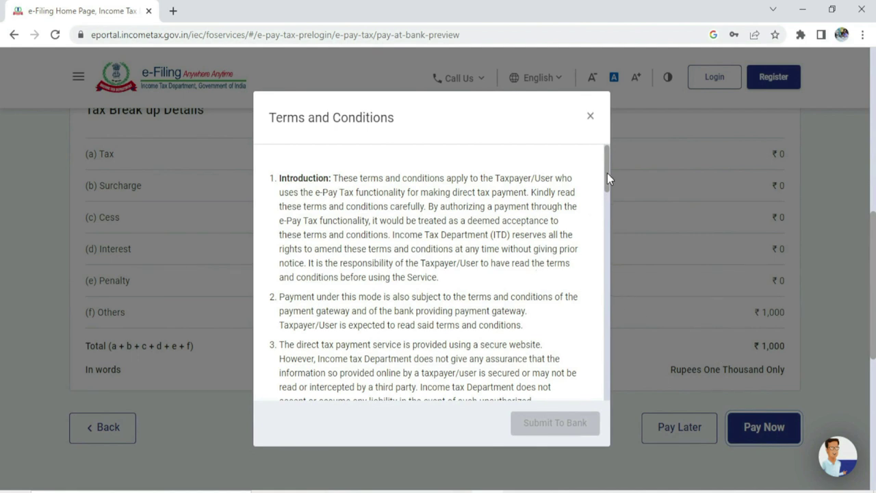
{"action": "left_click_drag", "start_coordinate": [608, 173], "coordinate": [601, 397]}
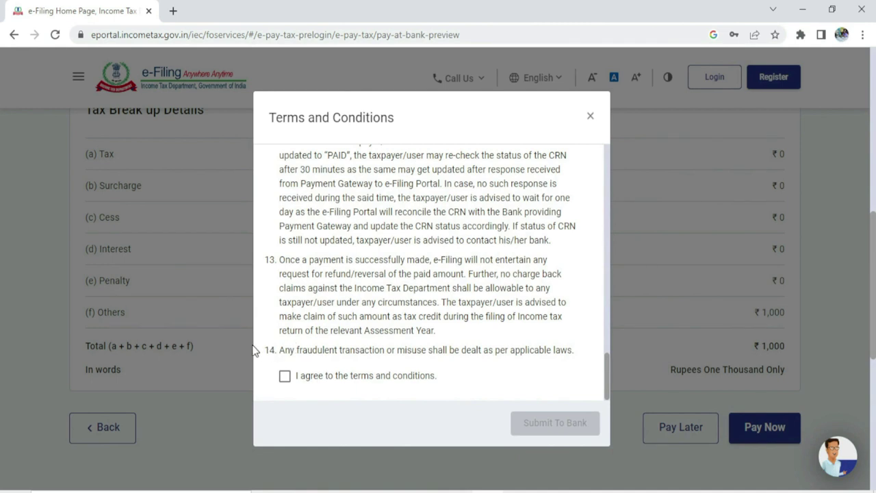
{"action": "left_click", "coordinate": [285, 377]}
{"action": "left_click", "coordinate": [285, 378]}
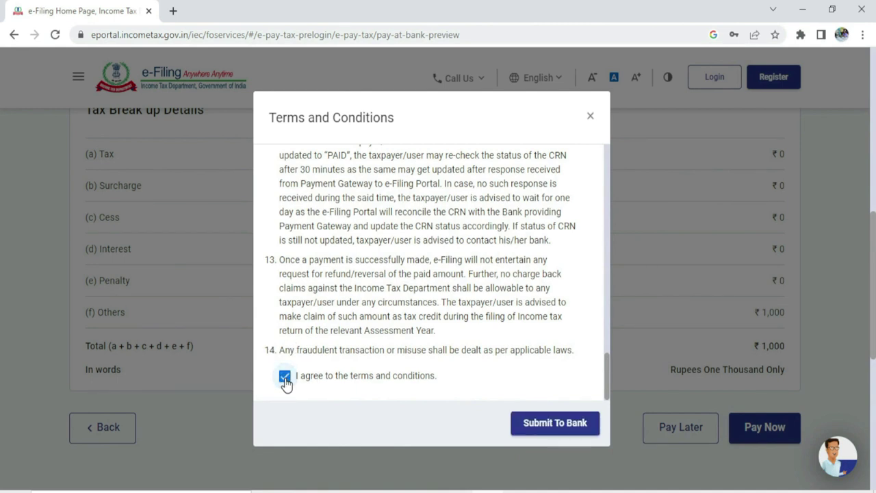
{"action": "left_click", "coordinate": [558, 424]}
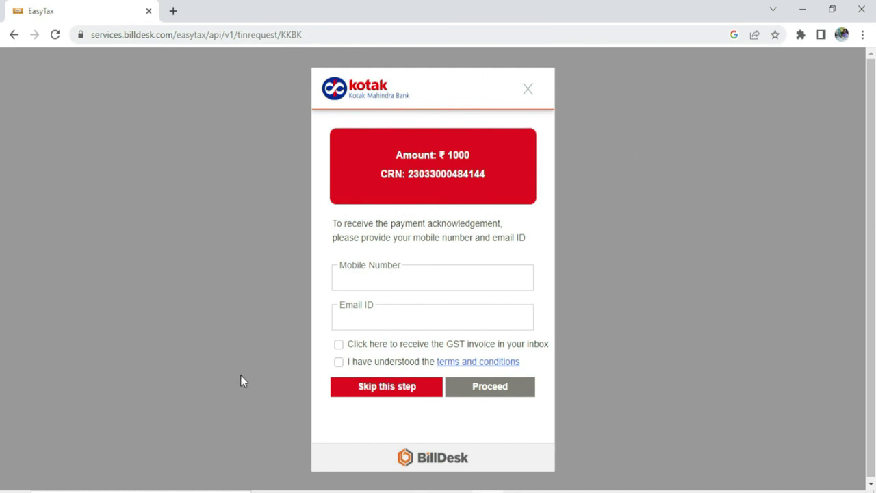
Step: Enter a mobile number for the acknowledgement, accept the BillDesk terms, and proceed to the payment options
{"action": "left_click", "coordinate": [375, 279]}
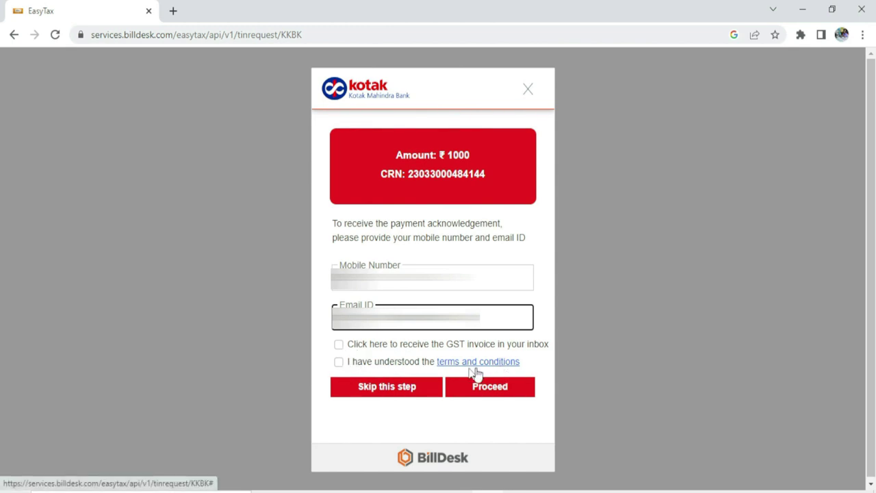
{"action": "left_click", "coordinate": [338, 363]}
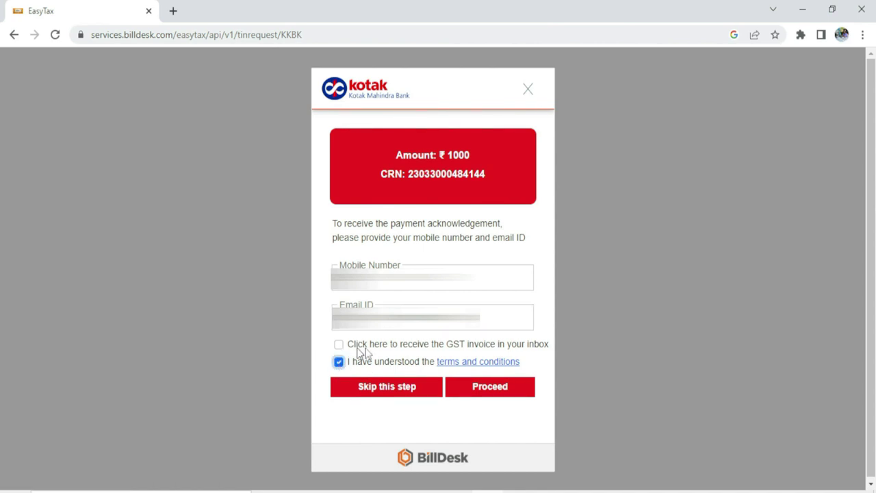
{"action": "left_click", "coordinate": [492, 391]}
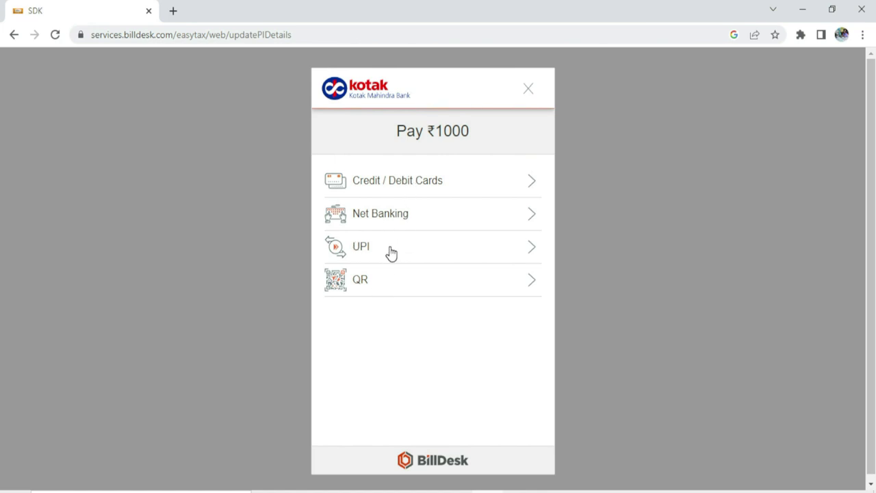
Step: Pay the ₹1000 fee by UPI with PhonePe, pasting in the UPI address
{"action": "left_click", "coordinate": [391, 253]}
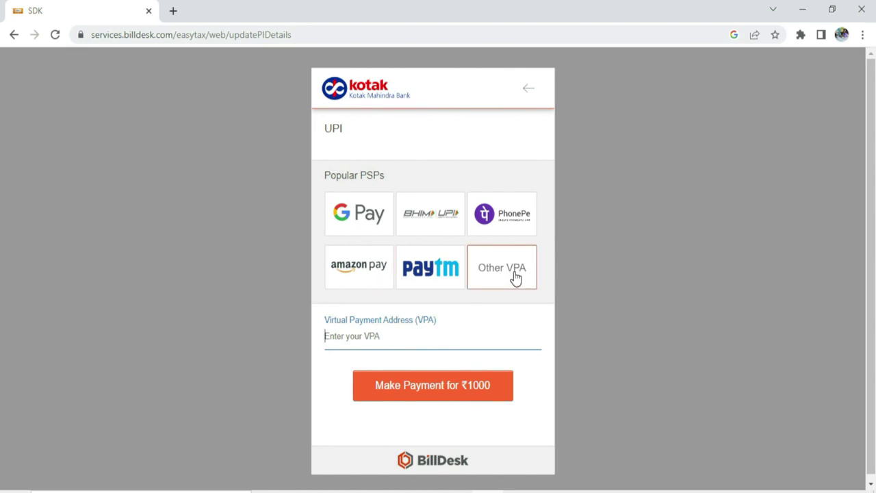
{"action": "left_click", "coordinate": [496, 219]}
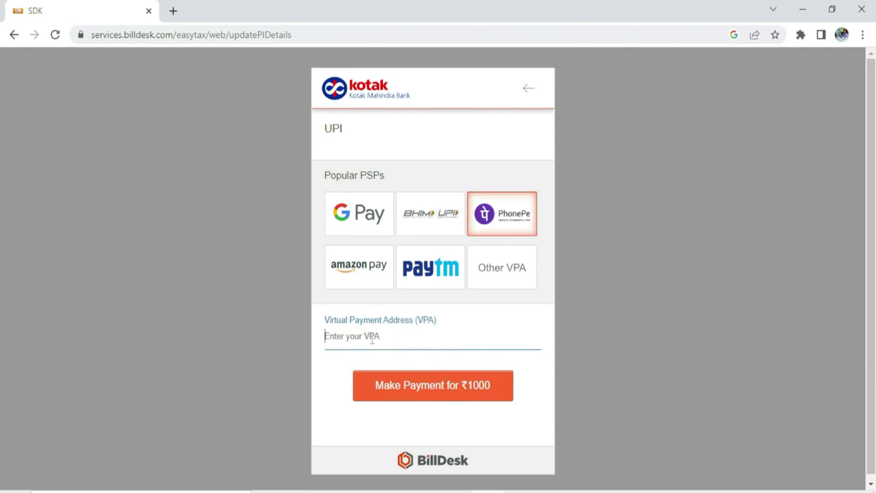
{"action": "key", "text": "ctrl+v"}
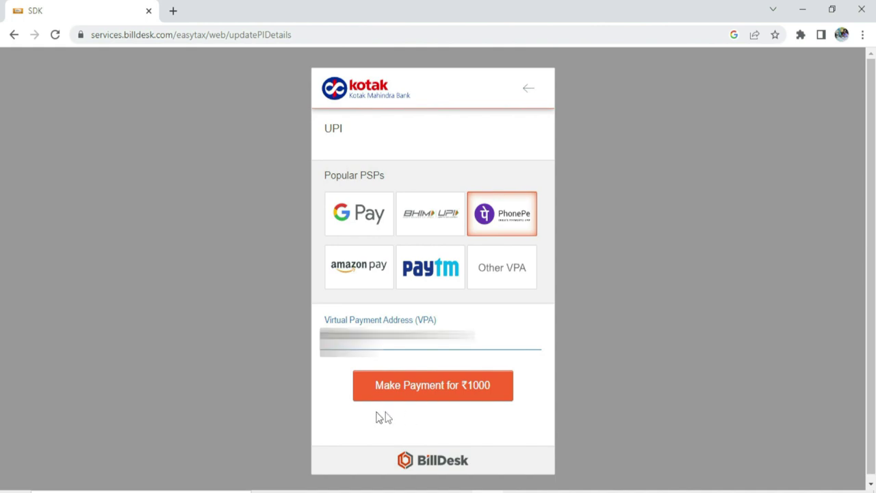
{"action": "left_click", "coordinate": [471, 392]}
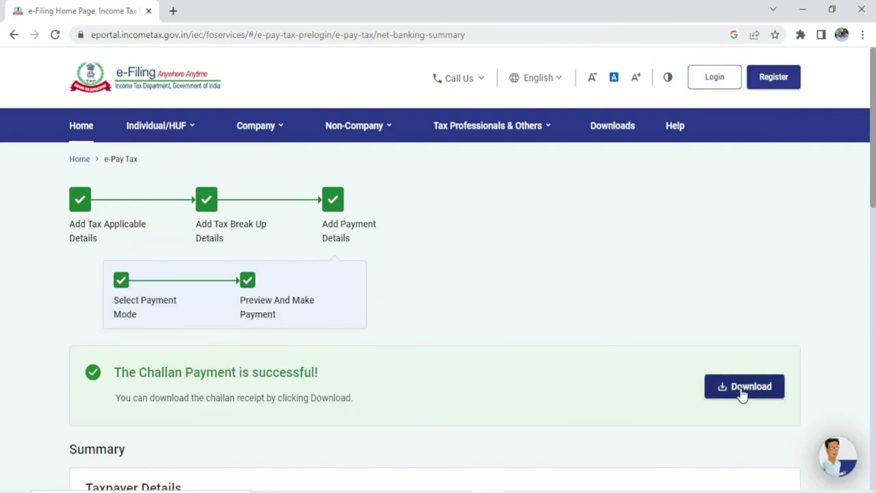
Step: Download the challan receipt from the success banner and open the downloaded PDF
{"action": "left_click", "coordinate": [743, 391]}
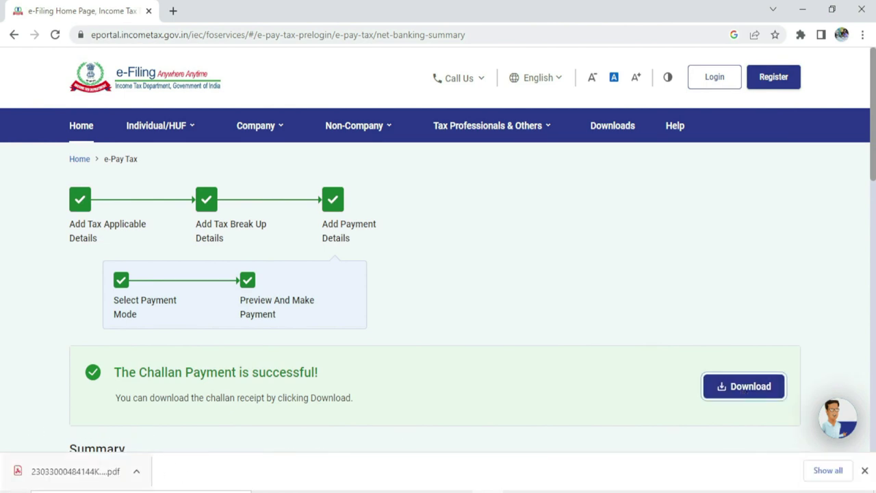
{"action": "left_click", "coordinate": [72, 472]}
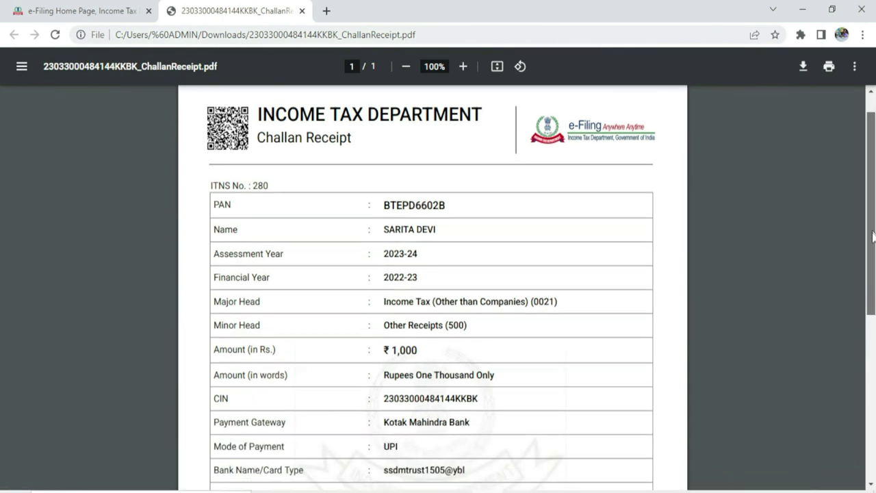
Step: Highlight the ₹1,000 amount on the challan receipt to check it, then clear the highlight
{"action": "left_click_drag", "start_coordinate": [422, 381], "coordinate": [391, 381]}
{"action": "left_click", "coordinate": [533, 375]}
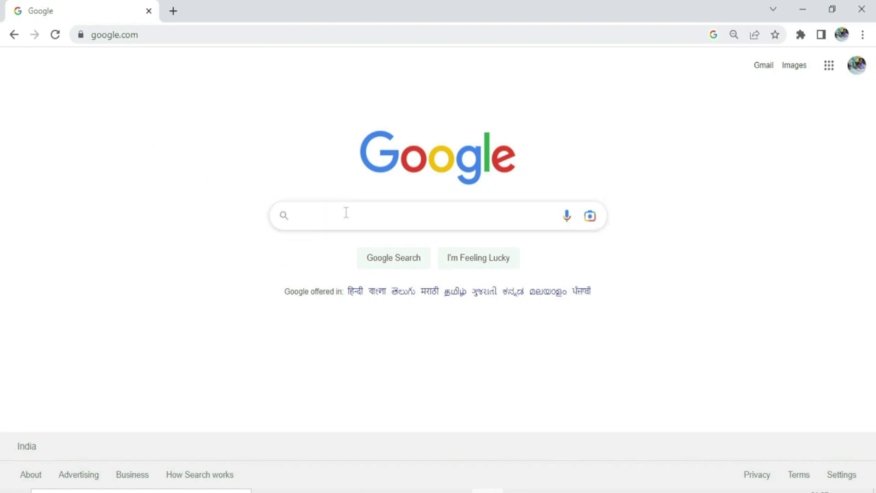
Step: Search Google for 'aadhaar with pan link', open the Link Aadhaar User Manual, then go Home
{"action": "type", "text": "aa"}
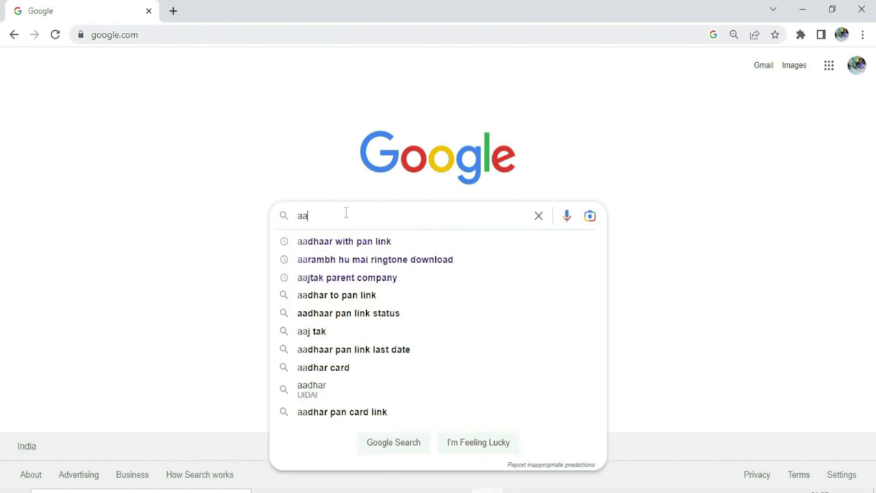
{"action": "left_click", "coordinate": [360, 242]}
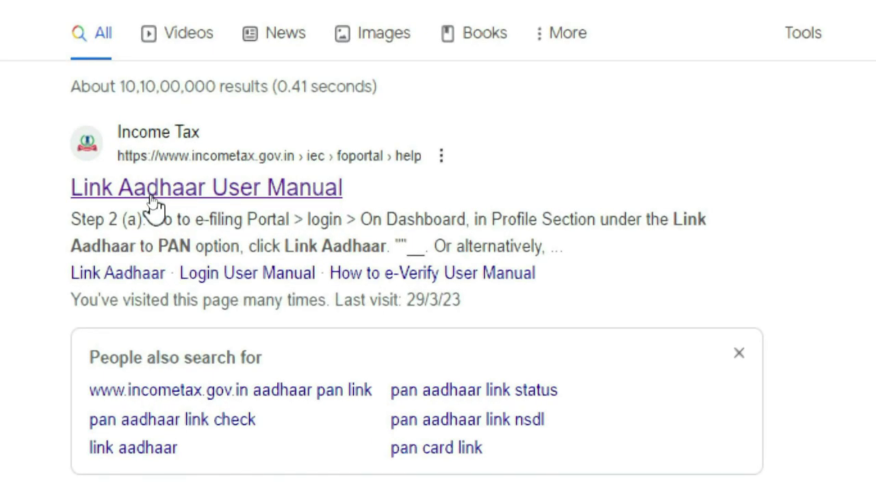
{"action": "left_click", "coordinate": [156, 193]}
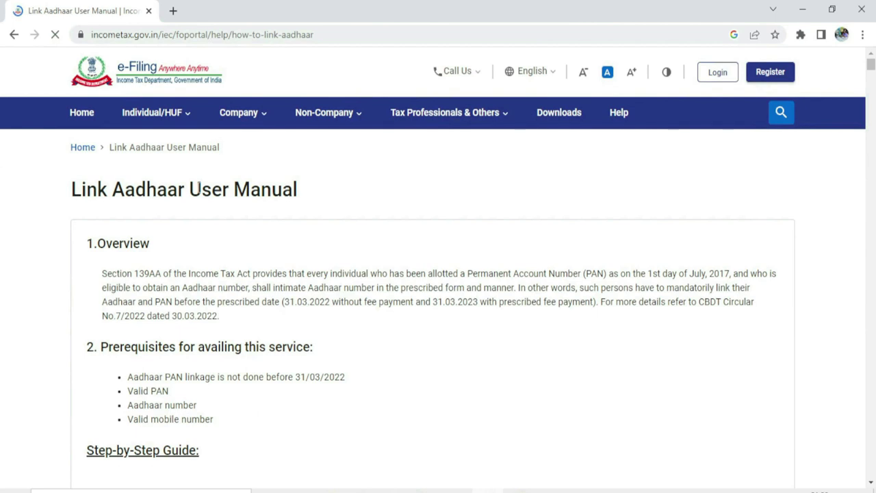
{"action": "left_click", "coordinate": [80, 115]}
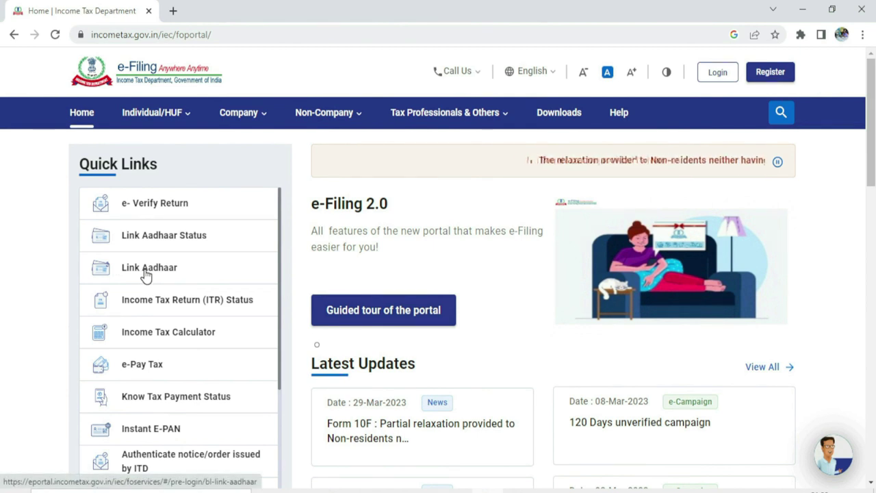
Step: Open Link Aadhaar from Quick Links and validate the PAN and Aadhaar against the ₹1000 challan
{"action": "left_click", "coordinate": [158, 273]}
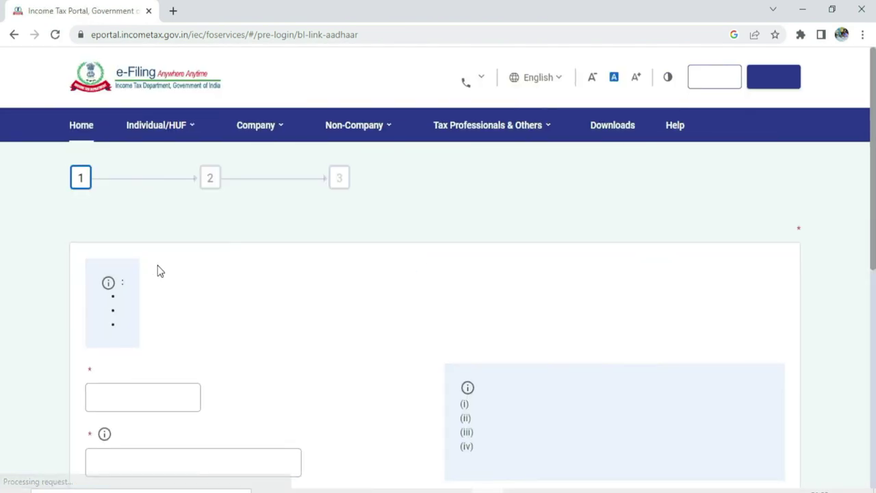
{"action": "scroll", "coordinate": [178, 363], "scroll_direction": "down", "scroll_amount": 3}
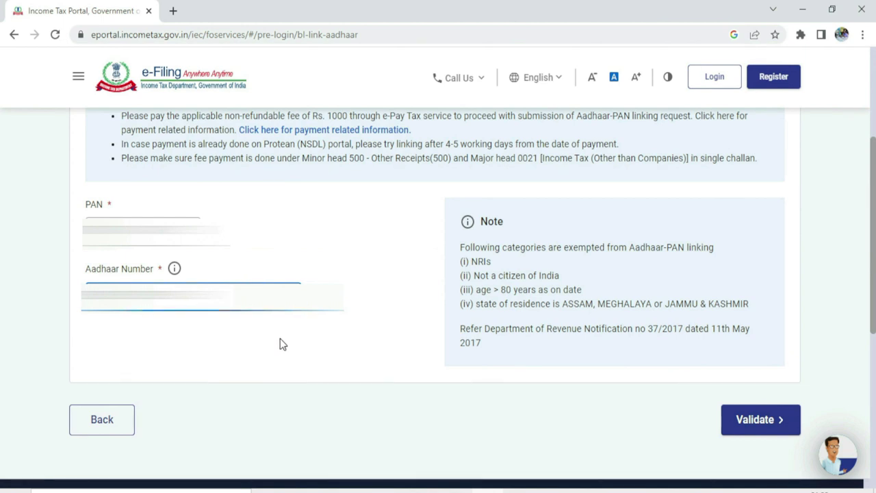
{"action": "left_click", "coordinate": [770, 421]}
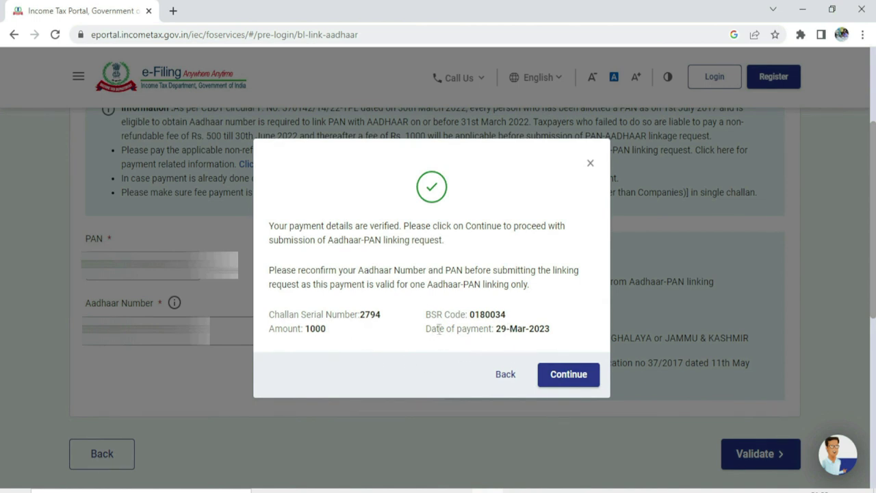
Step: Continue to the linking form and enter the name as per Aadhaar
{"action": "left_click", "coordinate": [576, 378]}
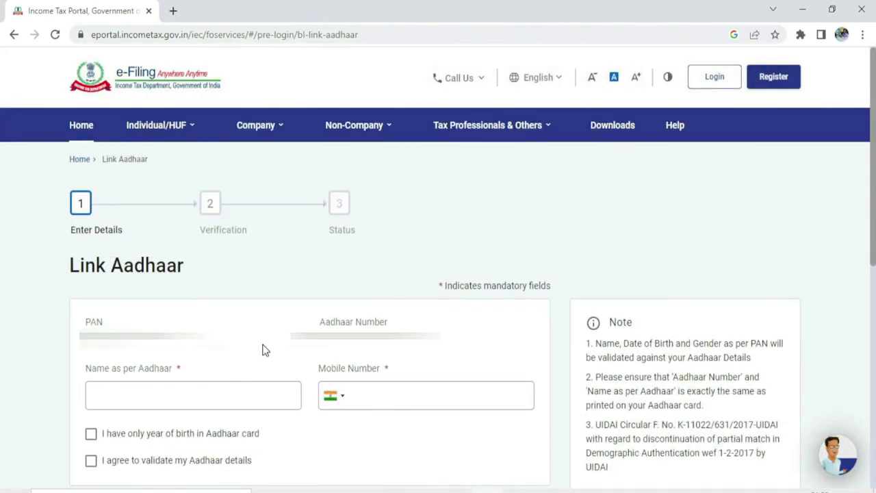
{"action": "left_click", "coordinate": [152, 396]}
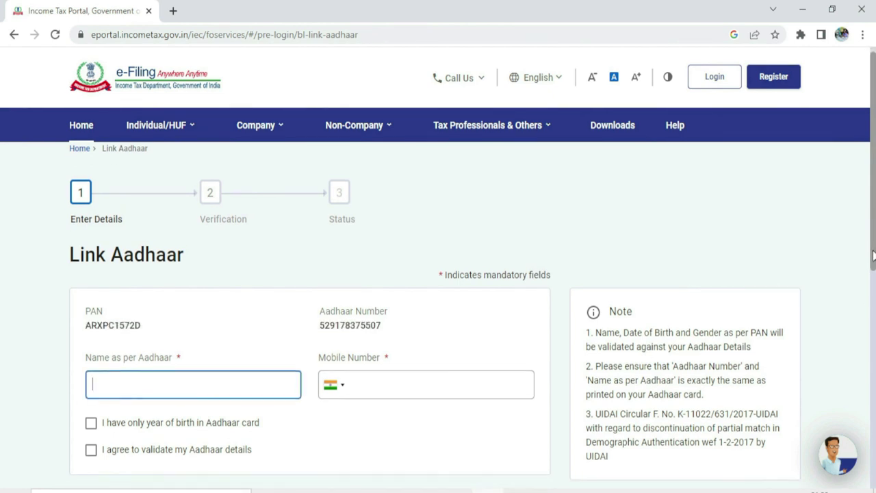
{"action": "left_click_drag", "start_coordinate": [874, 255], "coordinate": [873, 305]}
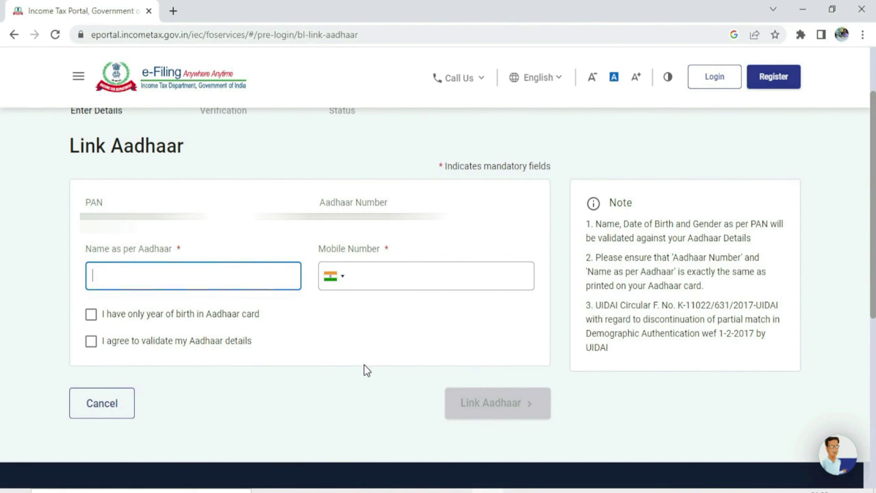
Step: Paste the registered mobile number, tick both declarations, and request the OTP
{"action": "left_click", "coordinate": [379, 275]}
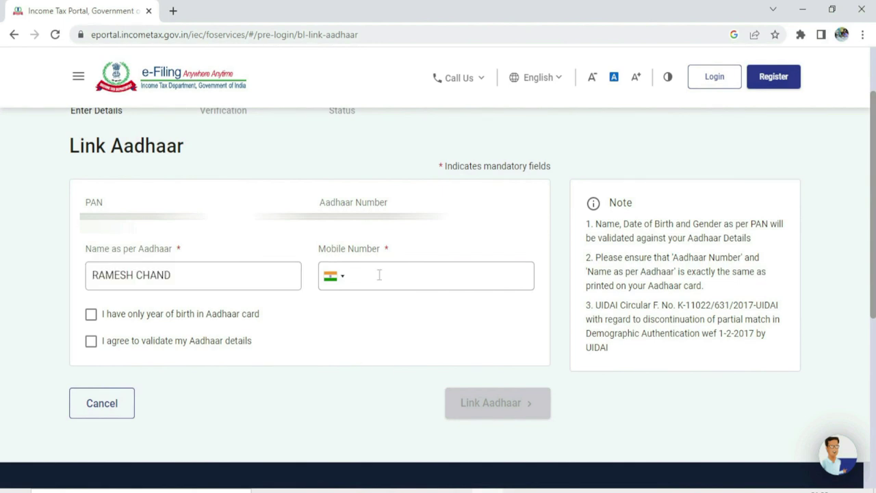
{"action": "key", "text": "ctrl+v"}
{"action": "left_click", "coordinate": [90, 315]}
{"action": "left_click", "coordinate": [91, 342]}
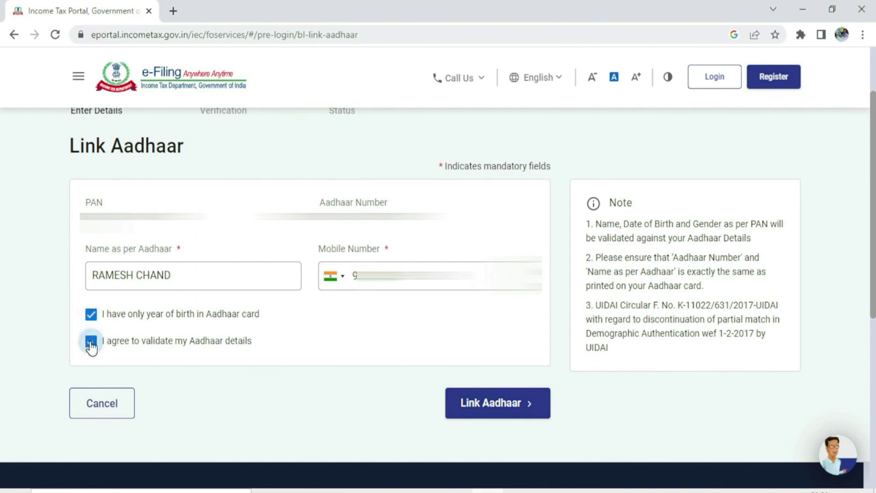
{"action": "left_click", "coordinate": [479, 406]}
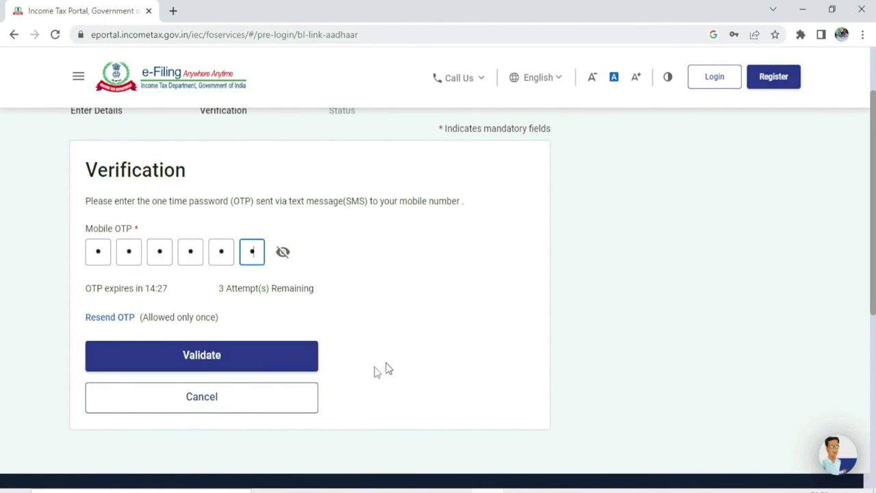
Step: Validate the six-digit mobile OTP to submit the Aadhaar-PAN linking request
{"action": "left_click", "coordinate": [243, 356]}
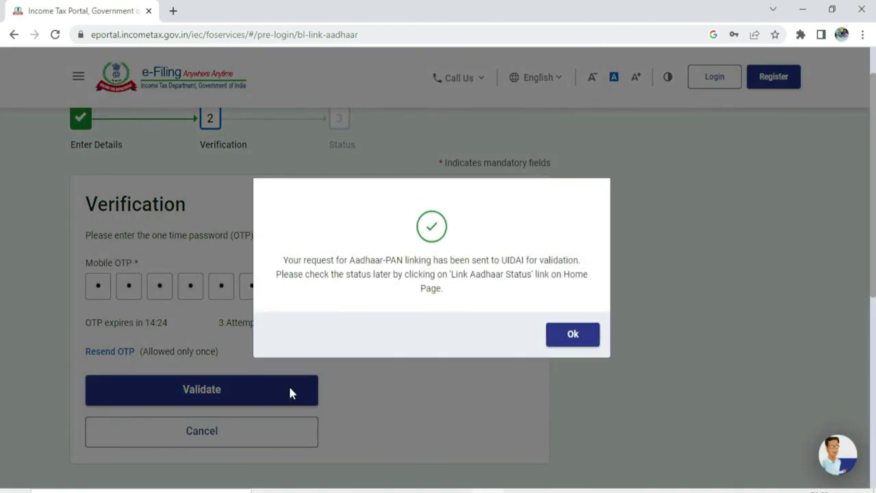